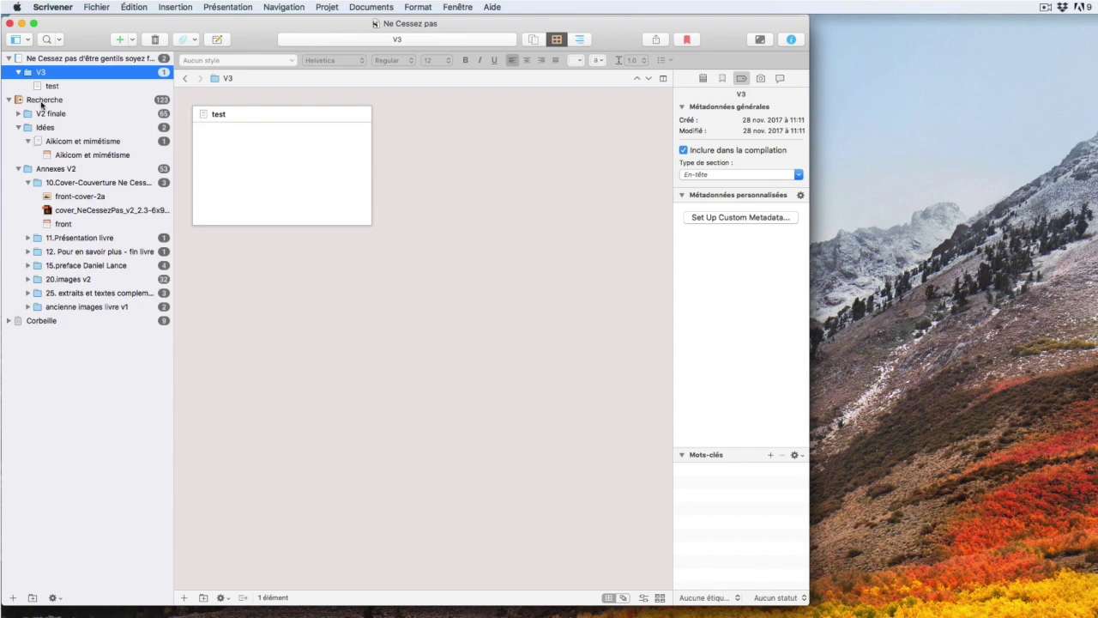
- Expand the "20.images v2" folder, widen the binder, and display the image "Ch.4. géométrie-conflit.2 Opposition-frontale-300dpi.fw"
{"action": "left_click", "coordinate": [30, 281]}
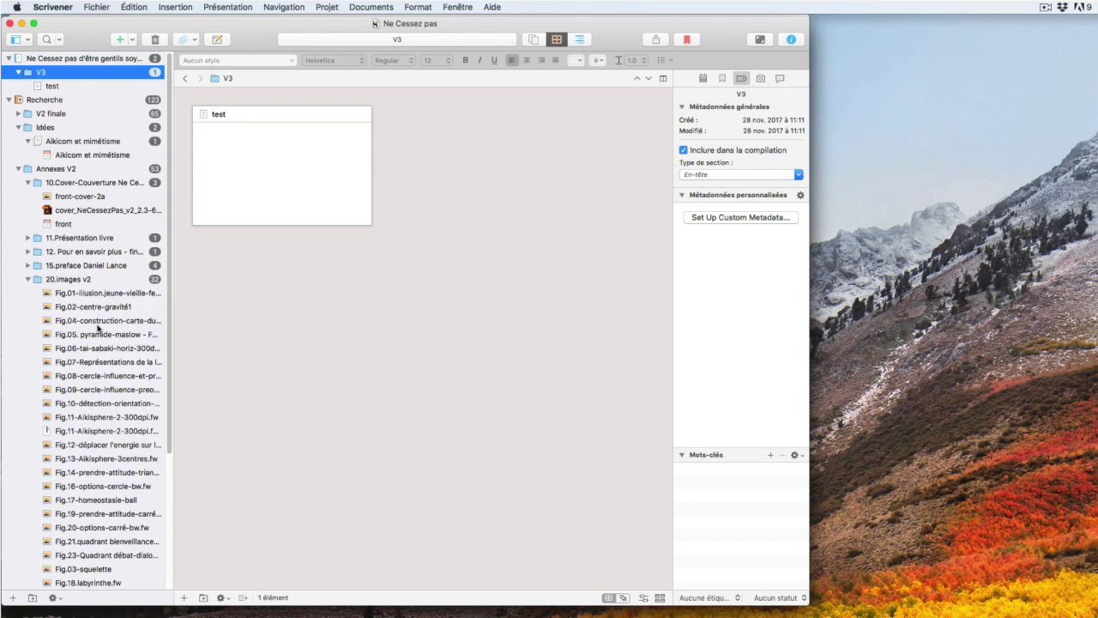
{"action": "scroll", "coordinate": [96, 329], "scroll_direction": "down", "scroll_amount": 3}
{"action": "left_click_drag", "start_coordinate": [171, 400], "coordinate": [286, 412]}
{"action": "scroll", "coordinate": [203, 395], "scroll_direction": "down", "scroll_amount": 3}
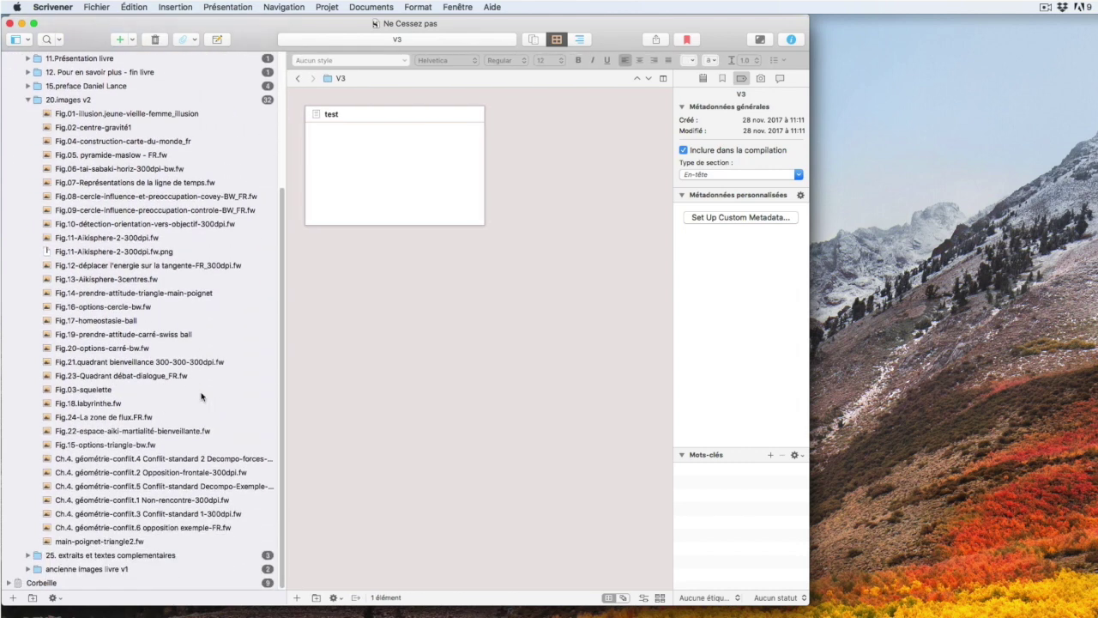
{"action": "left_click", "coordinate": [127, 460]}
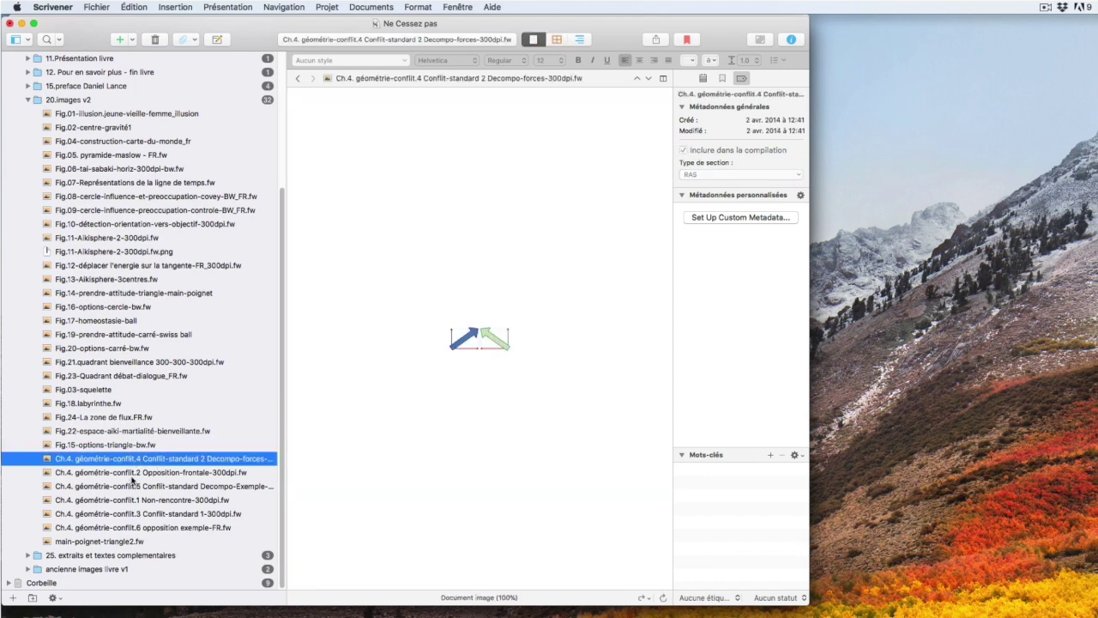
{"action": "left_click", "coordinate": [133, 475]}
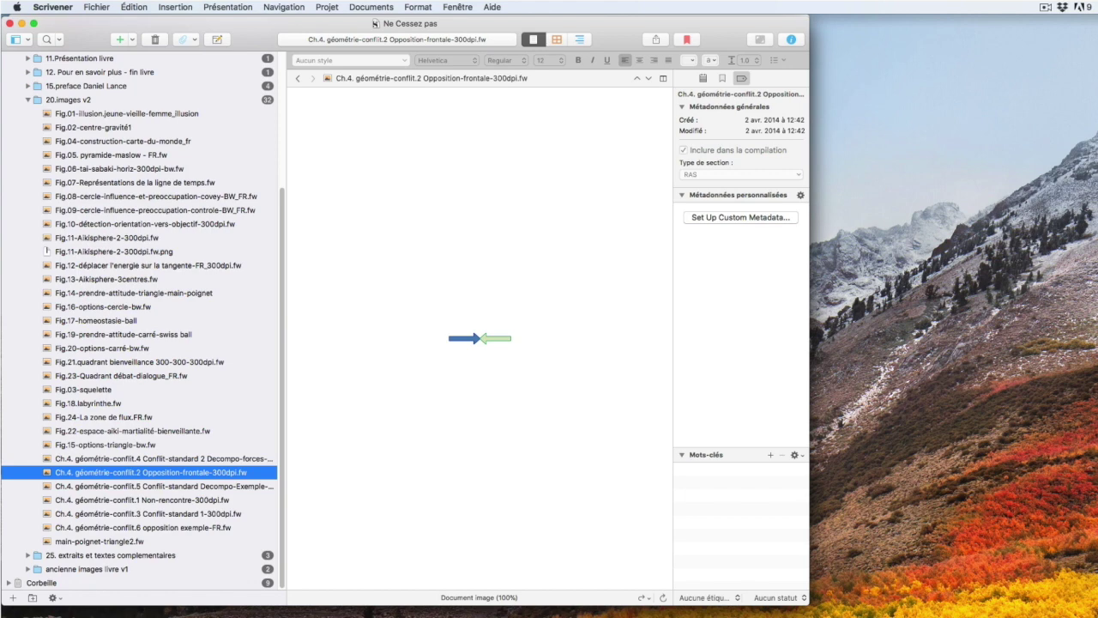
- Switch to Finder and duplicate the "Ne Cessez pas" project file in the Scrivener folder as a backup
{"action": "key", "text": "super+h"}
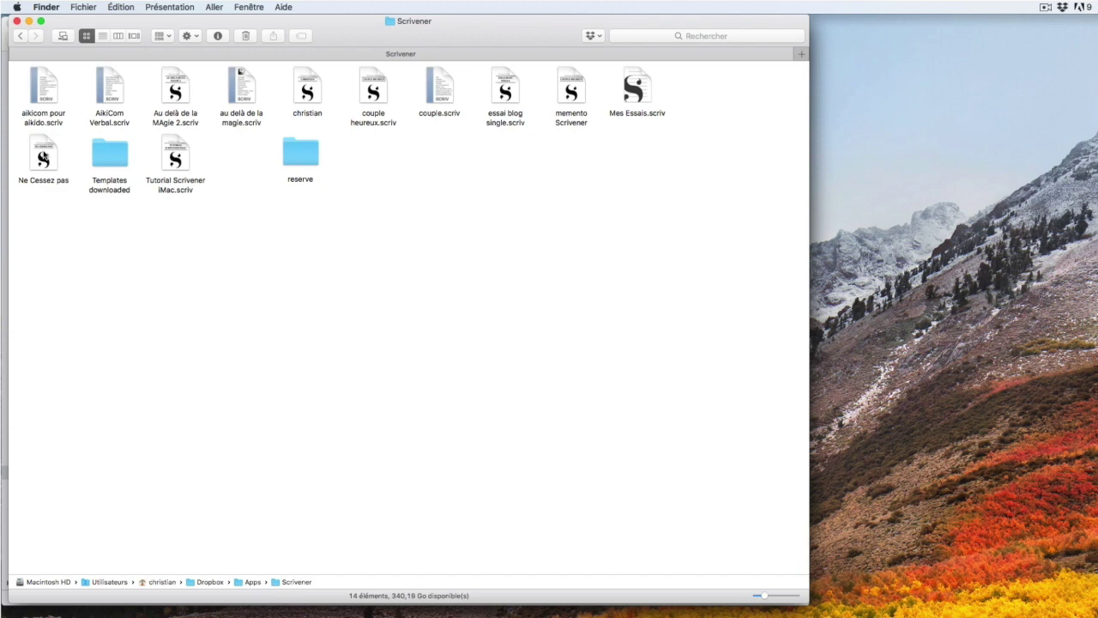
{"action": "left_click", "coordinate": [43, 156]}
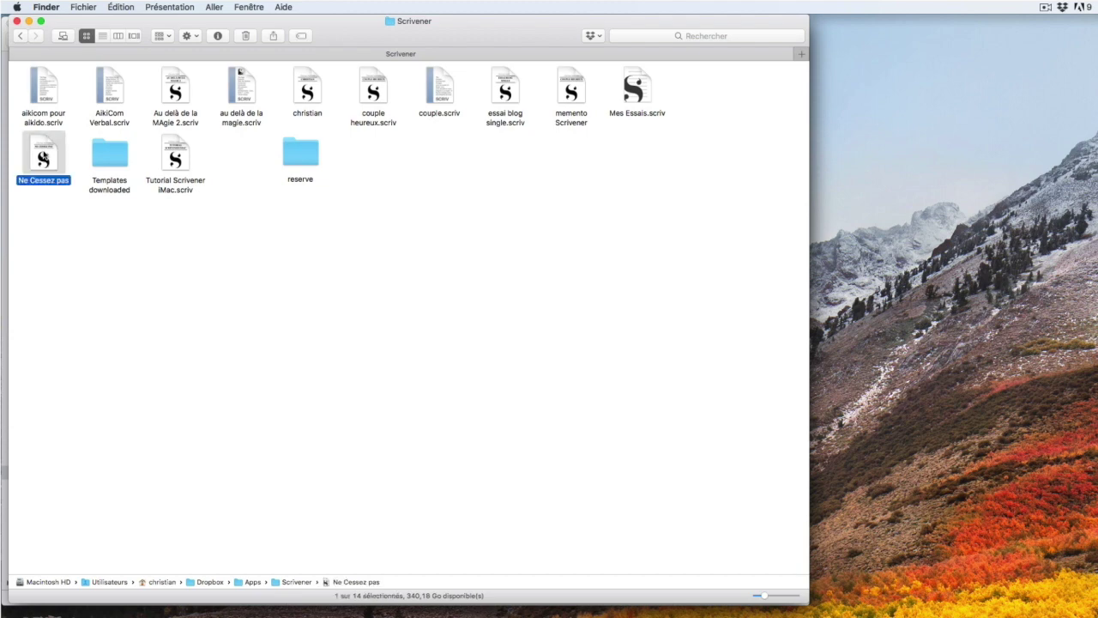
{"action": "right_click", "coordinate": [43, 149]}
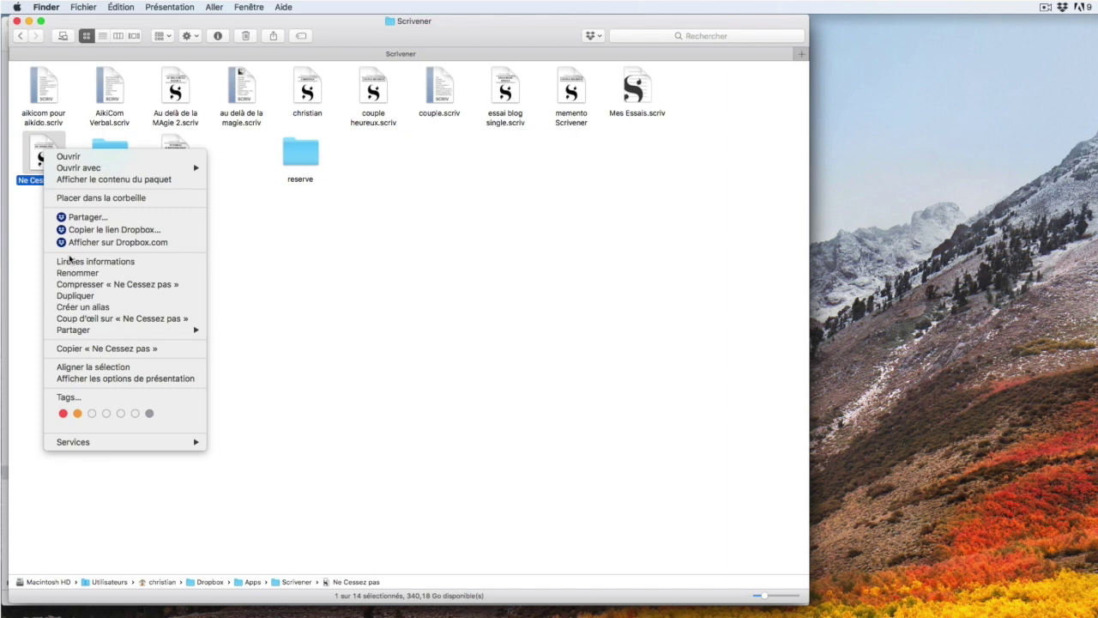
{"action": "left_click", "coordinate": [77, 295]}
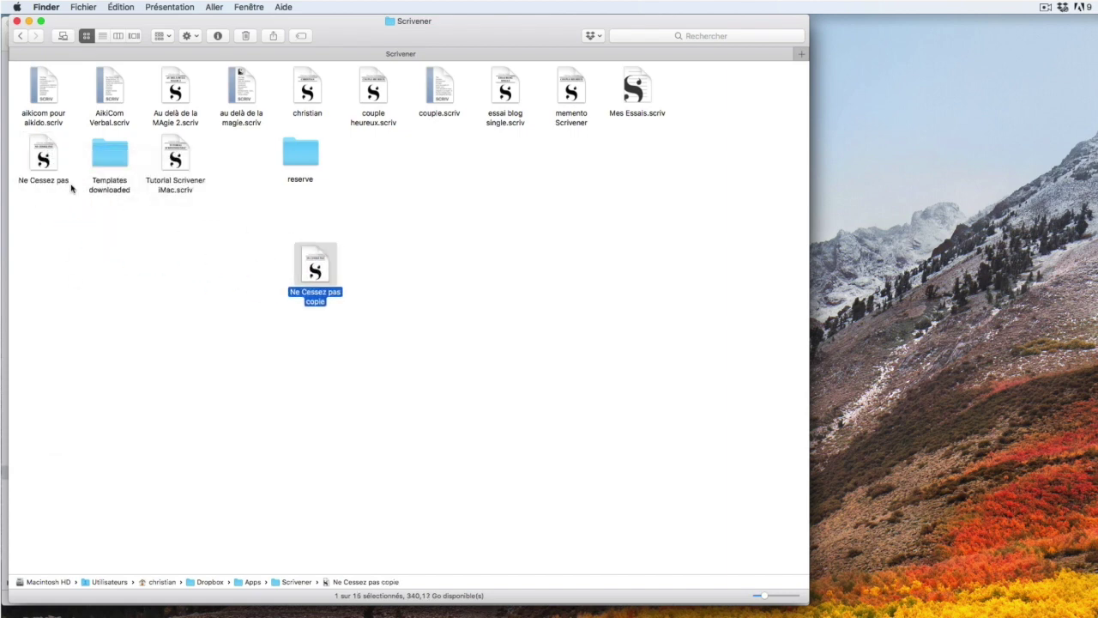
- Show the package contents of the original "Ne Cessez pas" project and open its Files > Data folder
{"action": "left_click", "coordinate": [46, 159]}
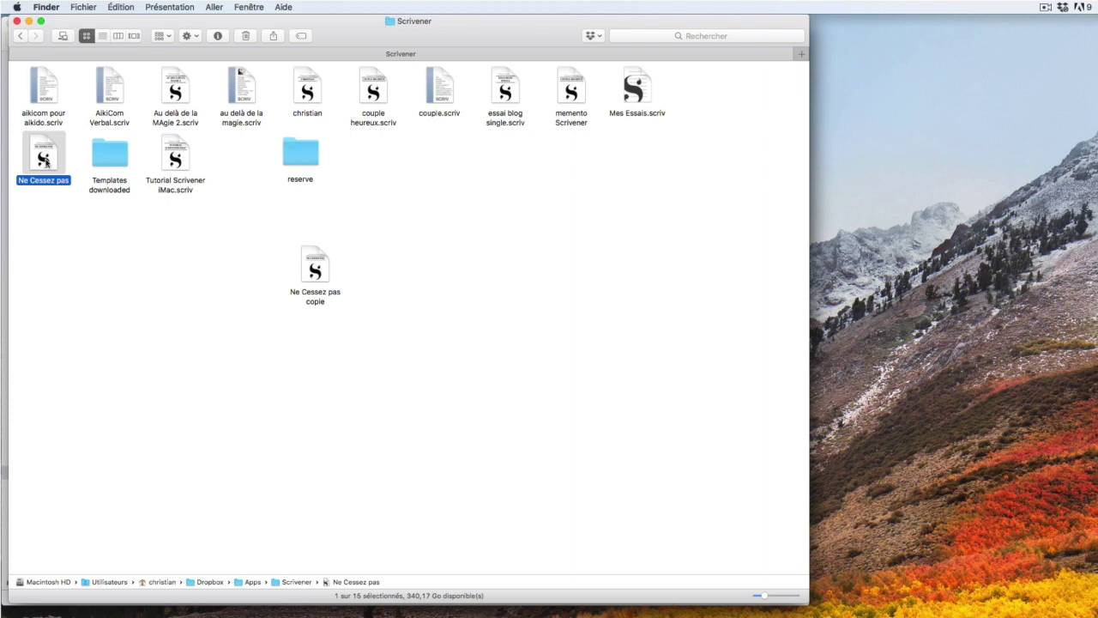
{"action": "right_click", "coordinate": [46, 159]}
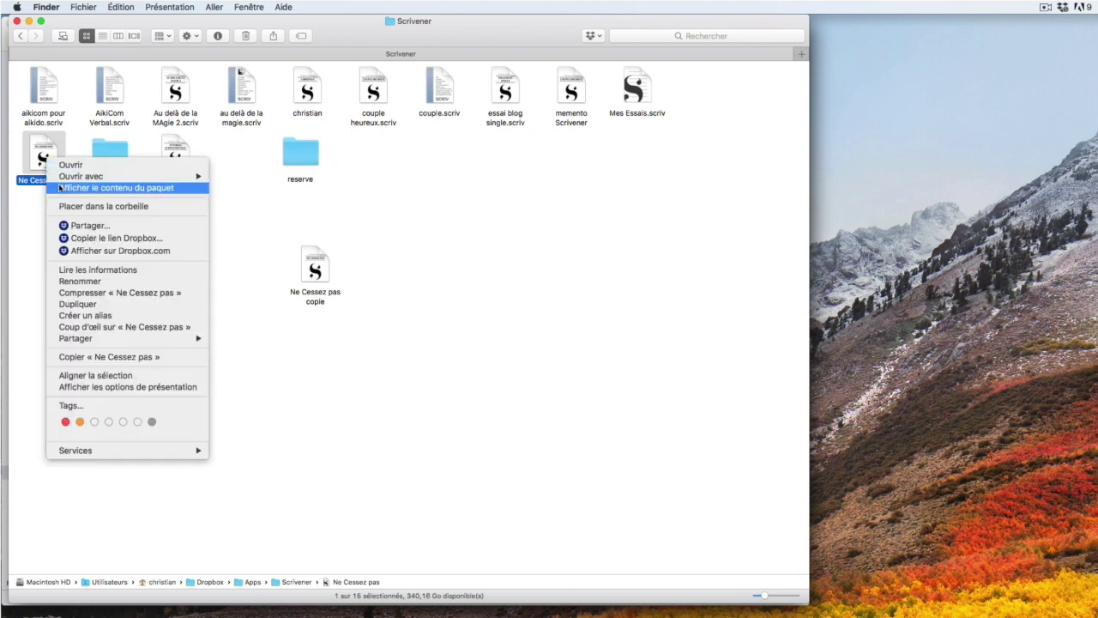
{"action": "left_click", "coordinate": [60, 187]}
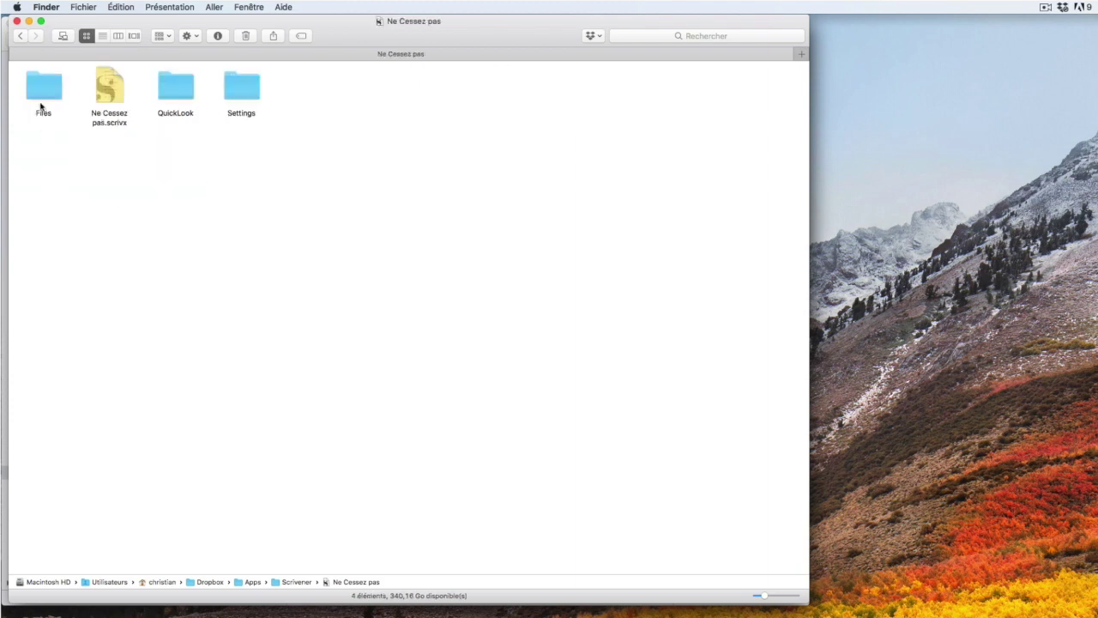
{"action": "double_click", "coordinate": [44, 95]}
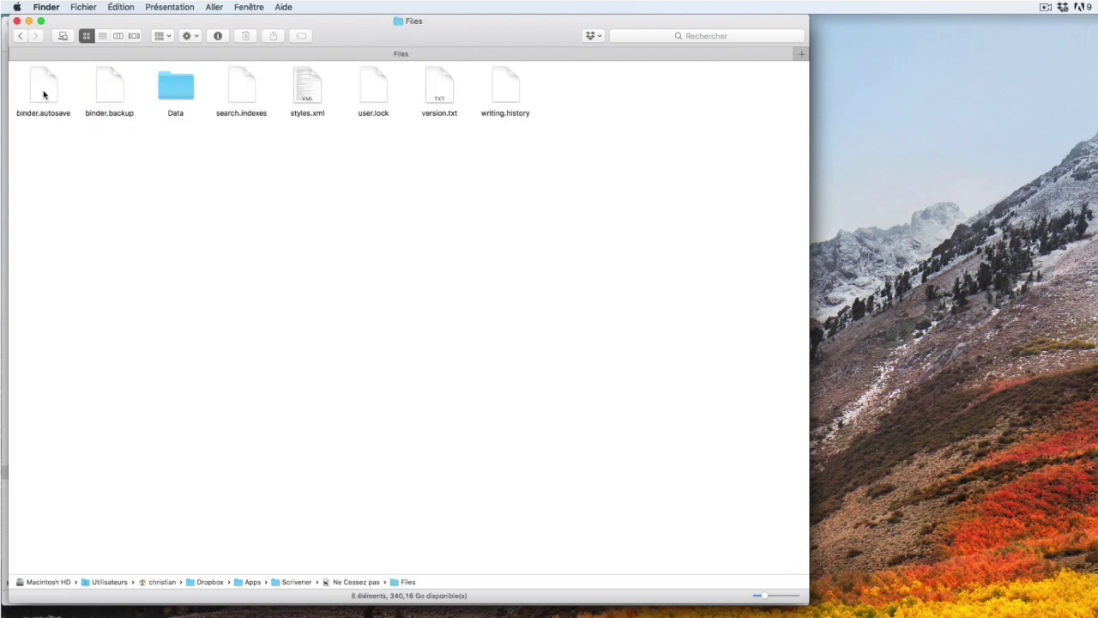
{"action": "double_click", "coordinate": [177, 90]}
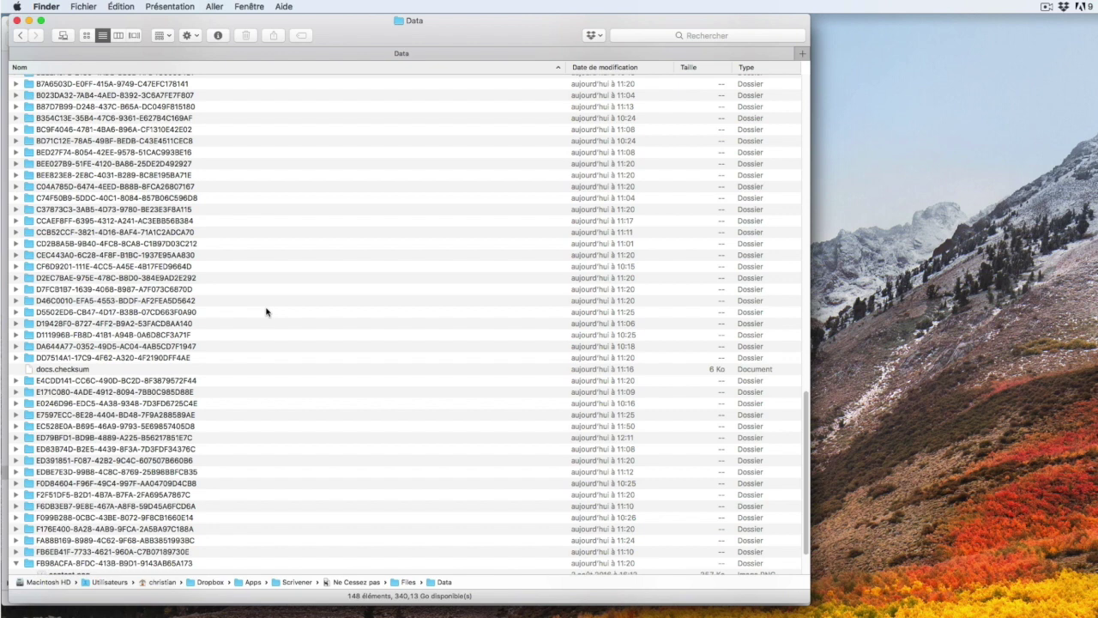
- Search for ".png" and restrict the search to the project's Data folder
{"action": "scroll", "coordinate": [267, 313], "scroll_direction": "down", "scroll_amount": 3}
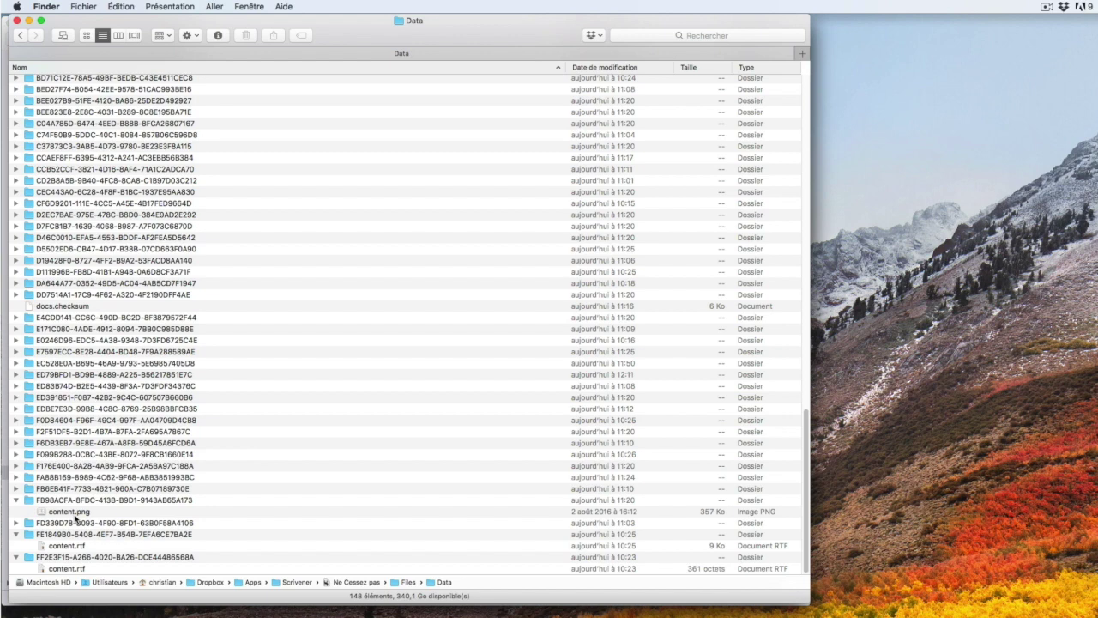
{"action": "left_click", "coordinate": [651, 36]}
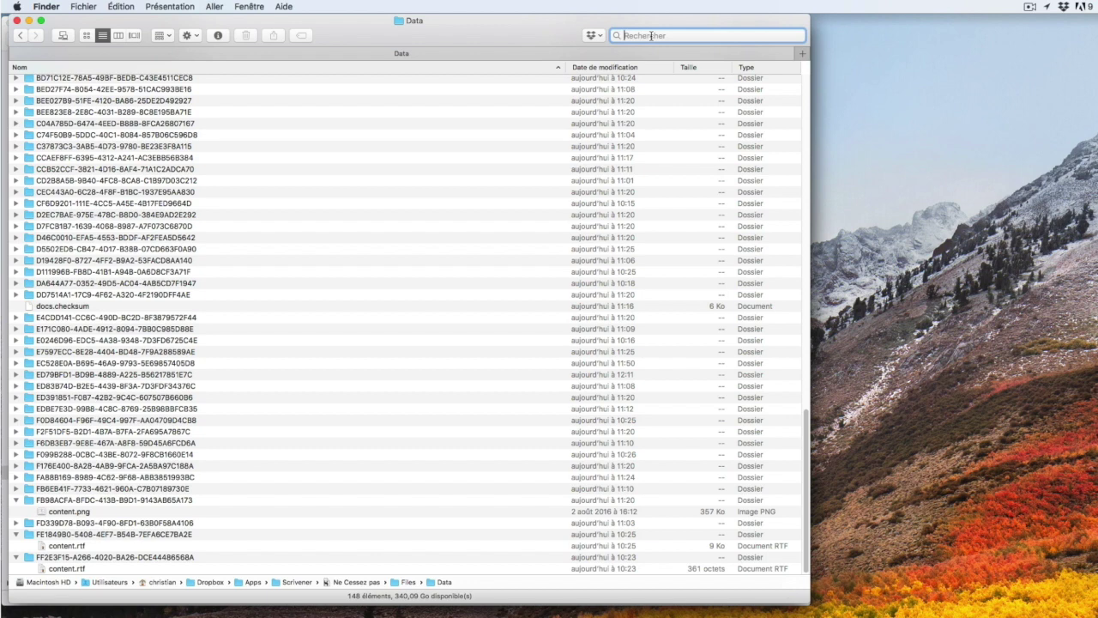
{"action": "type", "text": ".p"}
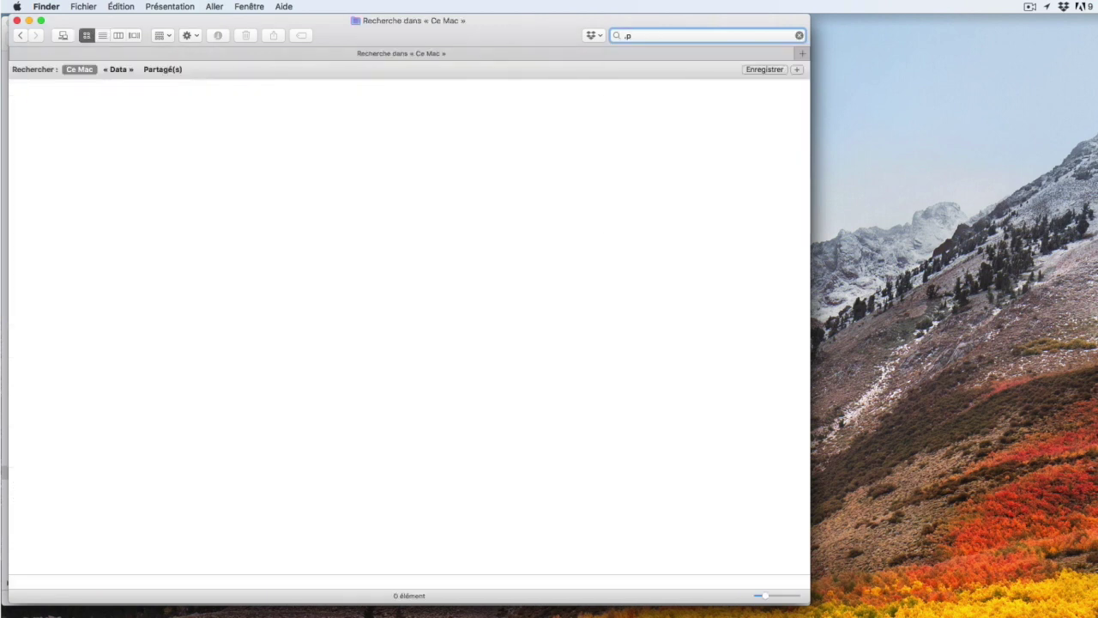
{"action": "type", "text": "ng"}
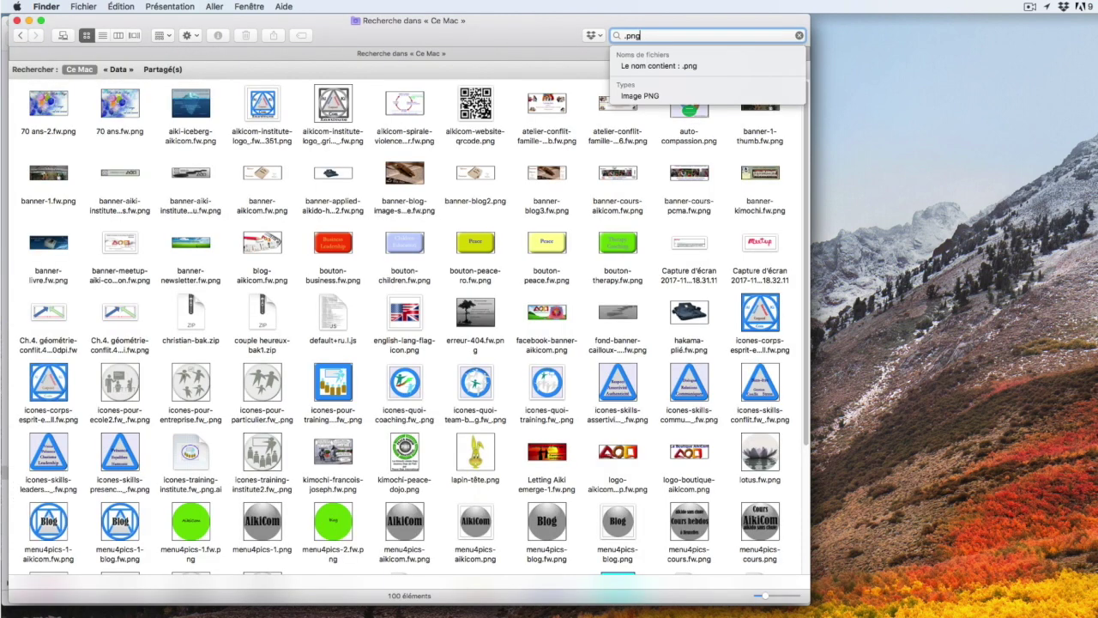
{"action": "key", "text": "Return"}
{"action": "left_click", "coordinate": [118, 69]}
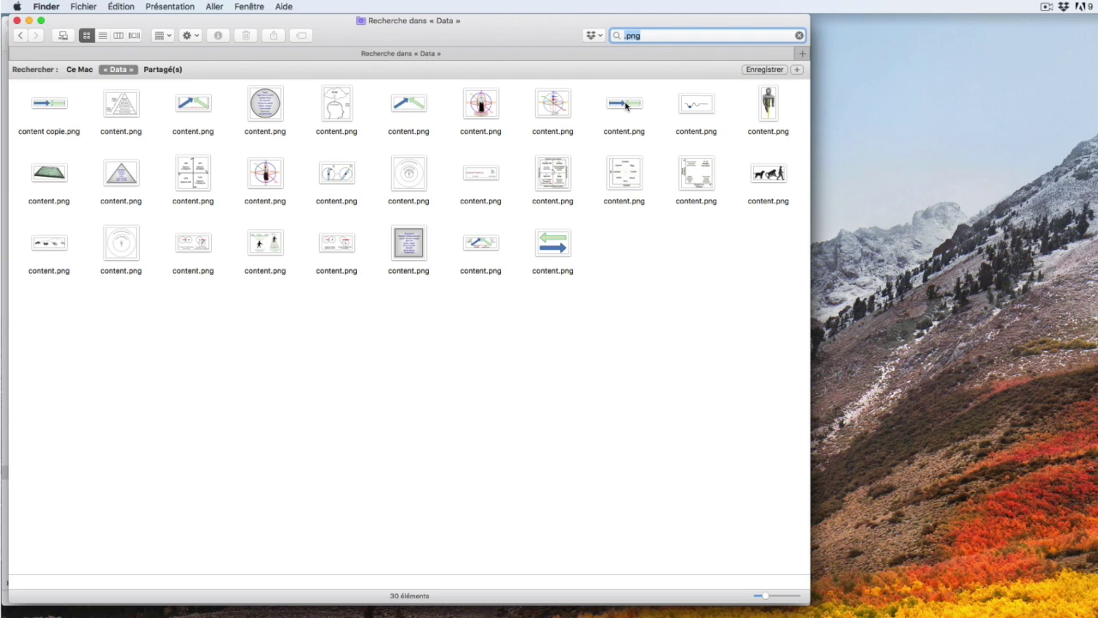
- Open the content.png showing the blue and green arrows meeting head-on in Adobe Fireworks CS6
{"action": "left_click", "coordinate": [626, 105]}
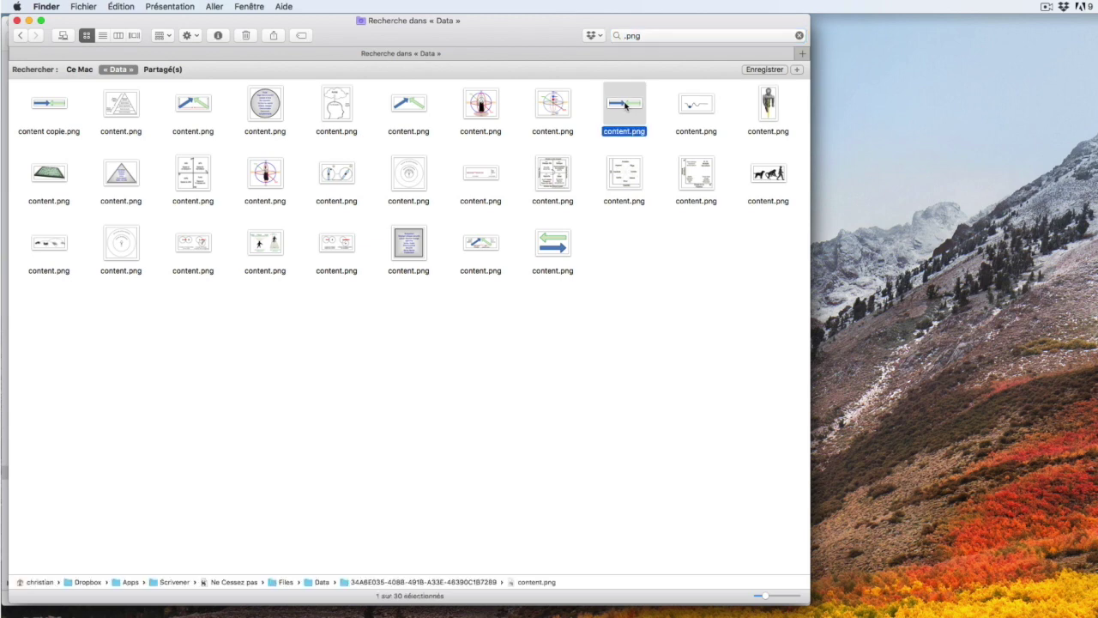
{"action": "right_click", "coordinate": [625, 105]}
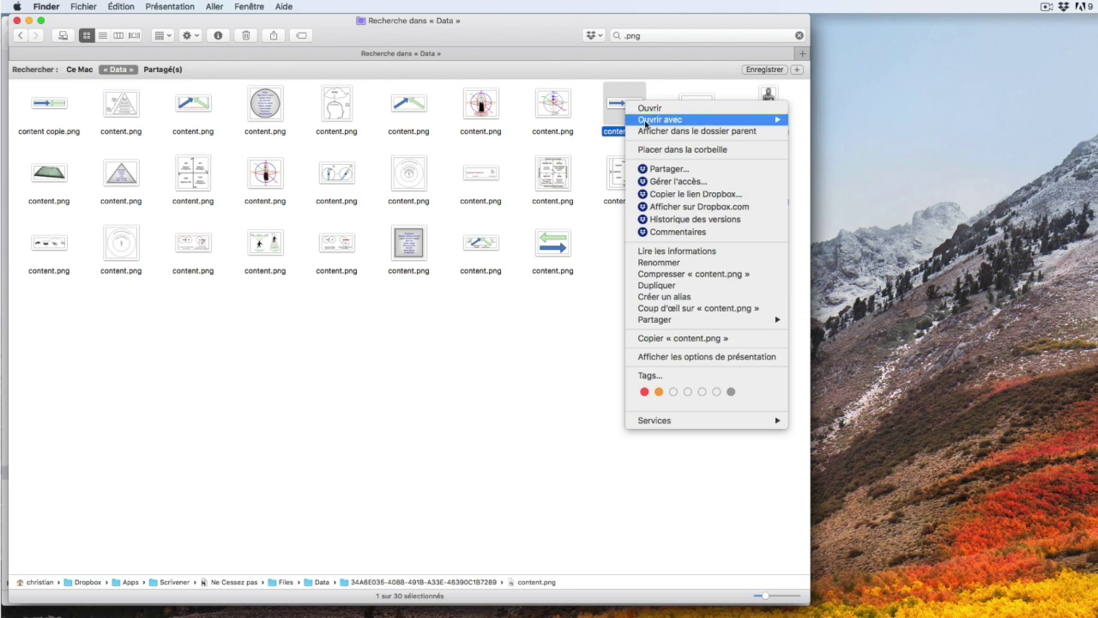
{"action": "mouse_move", "coordinate": [715, 124]}
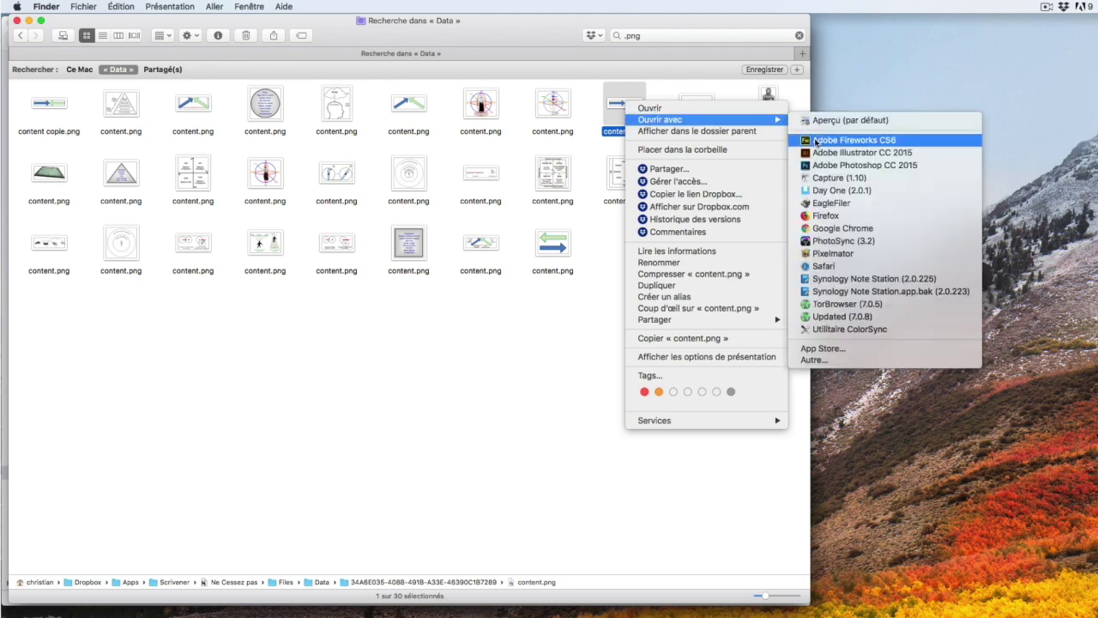
{"action": "left_click", "coordinate": [849, 140]}
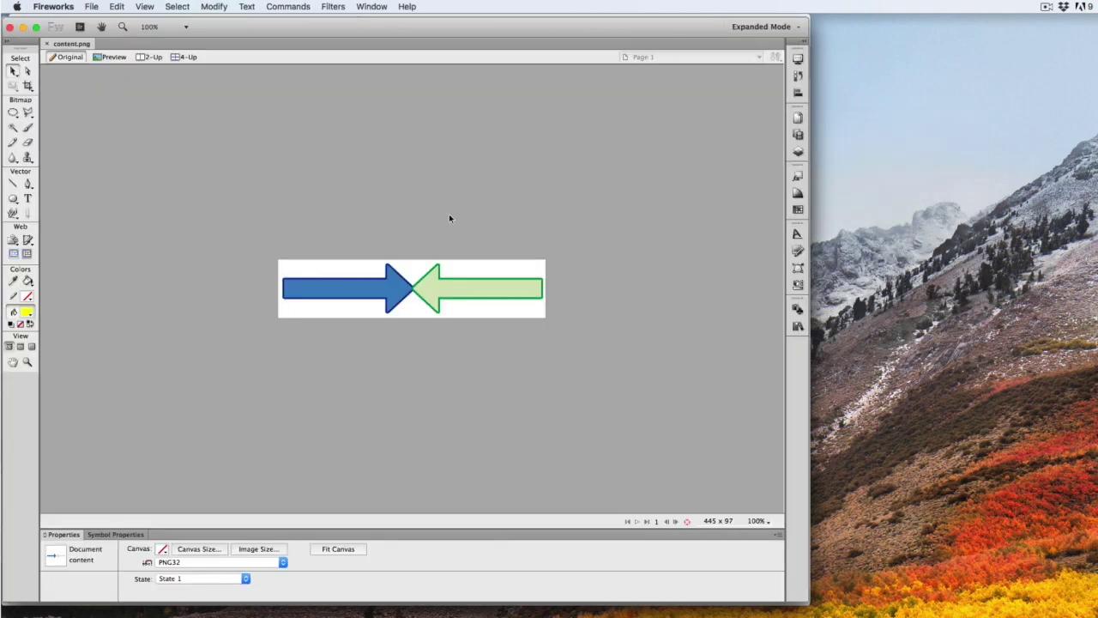
- Draw a yellow ellipse about 263 by 78 px over the meeting point of the two arrows and save content.png
{"action": "left_click", "coordinate": [12, 198]}
{"action": "left_click_drag", "start_coordinate": [348, 264], "coordinate": [506, 311]}
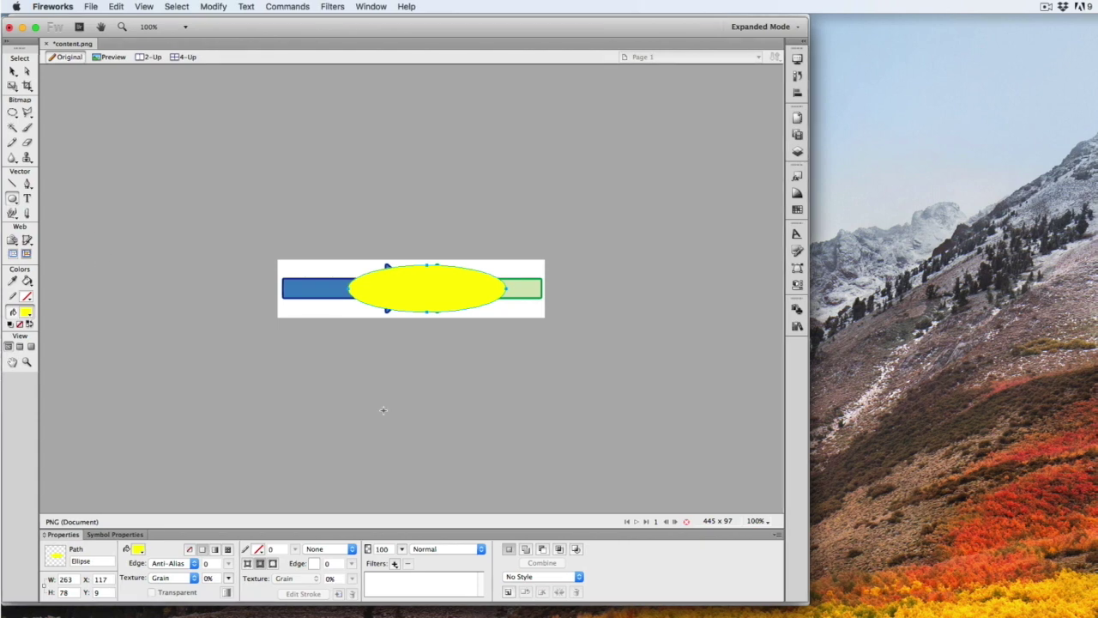
{"action": "left_click", "coordinate": [91, 6]}
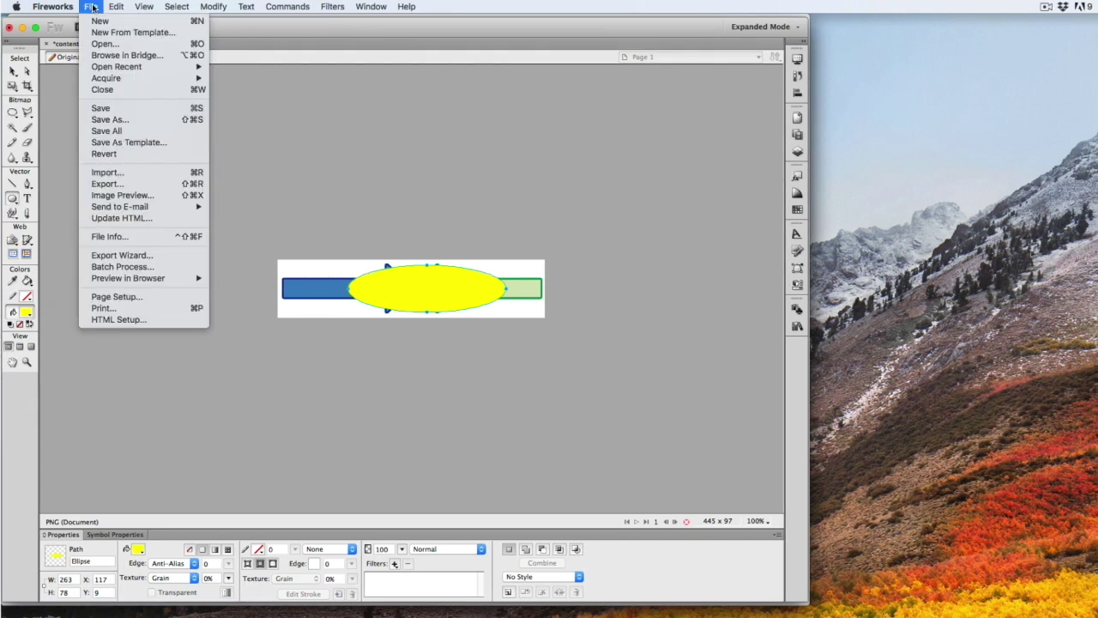
{"action": "left_click", "coordinate": [101, 108]}
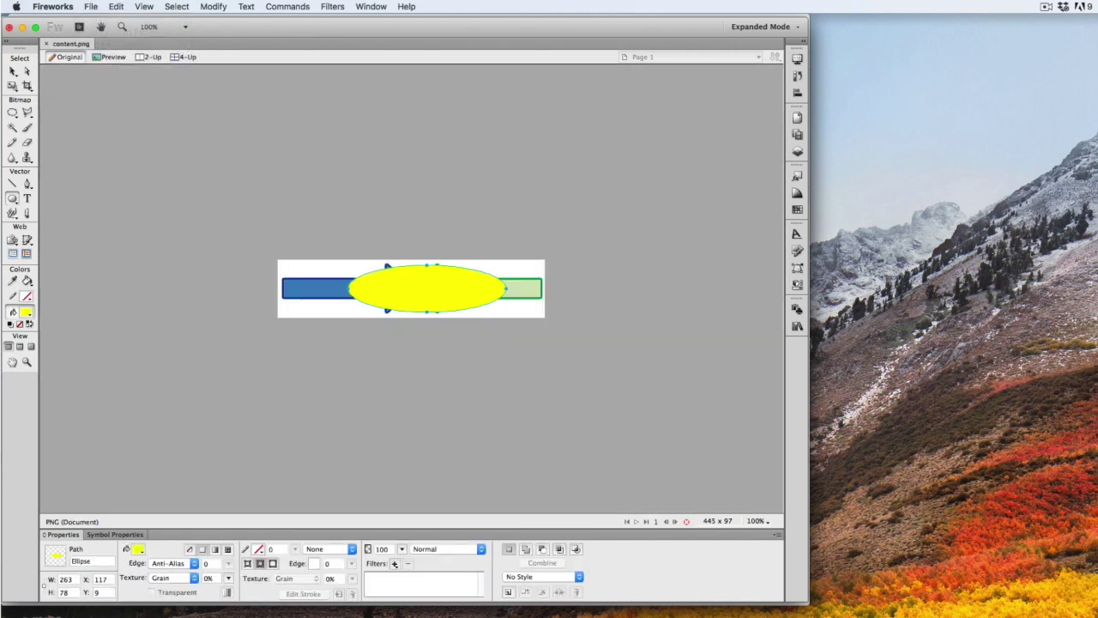
- Switch back to Scrivener and display "Ch.4. géométrie-conflit.2 Opposition-frontale-300dpi.fw" to check the edited image
{"action": "key", "text": "super+Tab"}
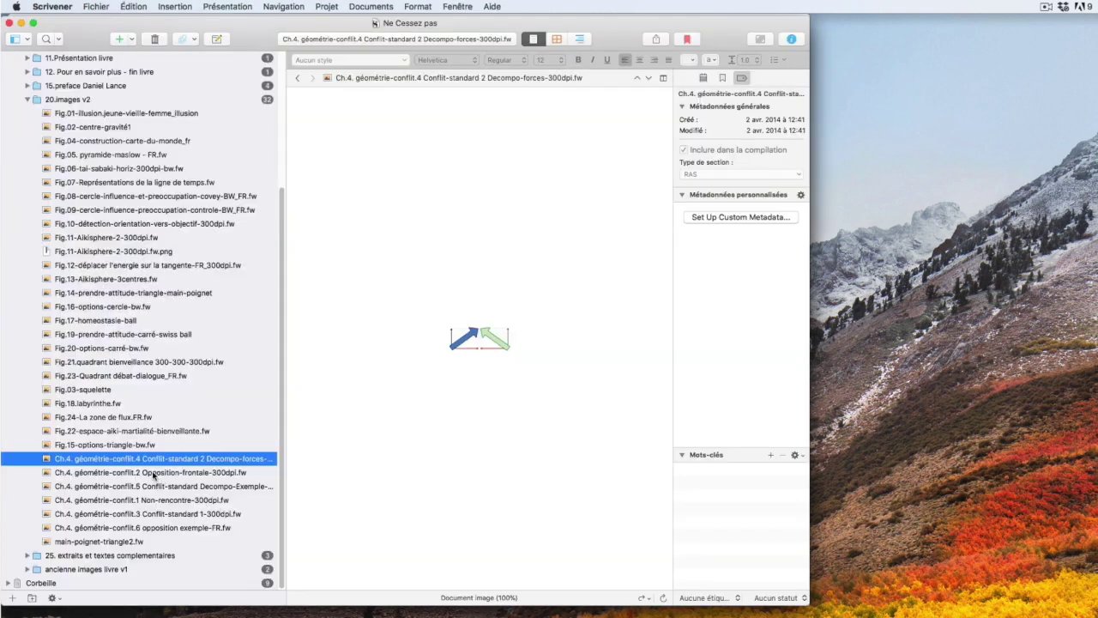
{"action": "left_click", "coordinate": [72, 473]}
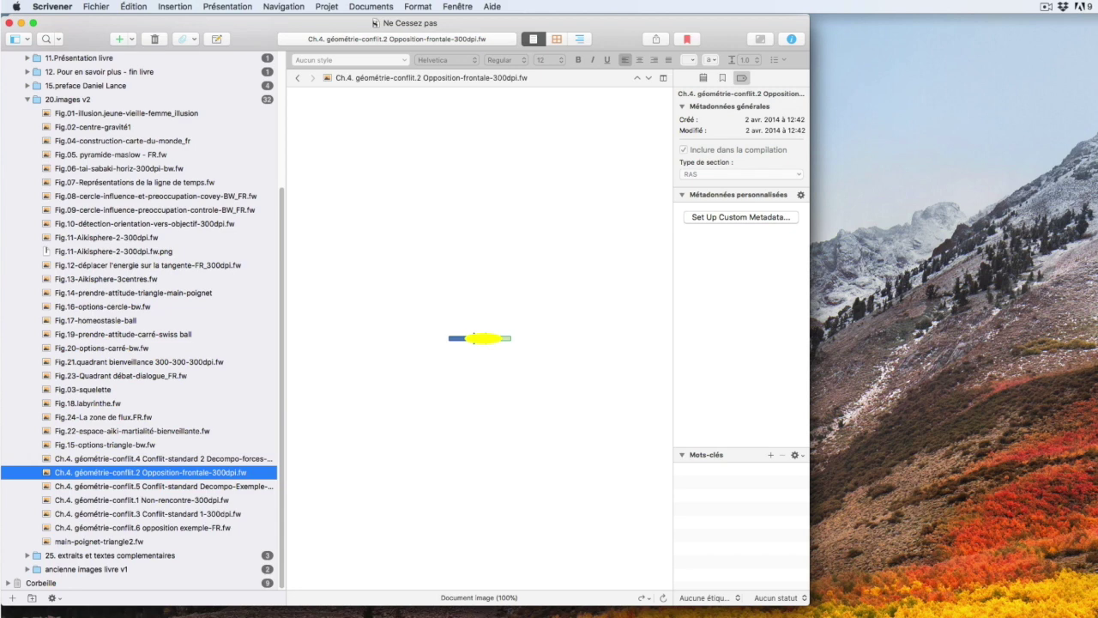
{"action": "key", "text": "Return"}
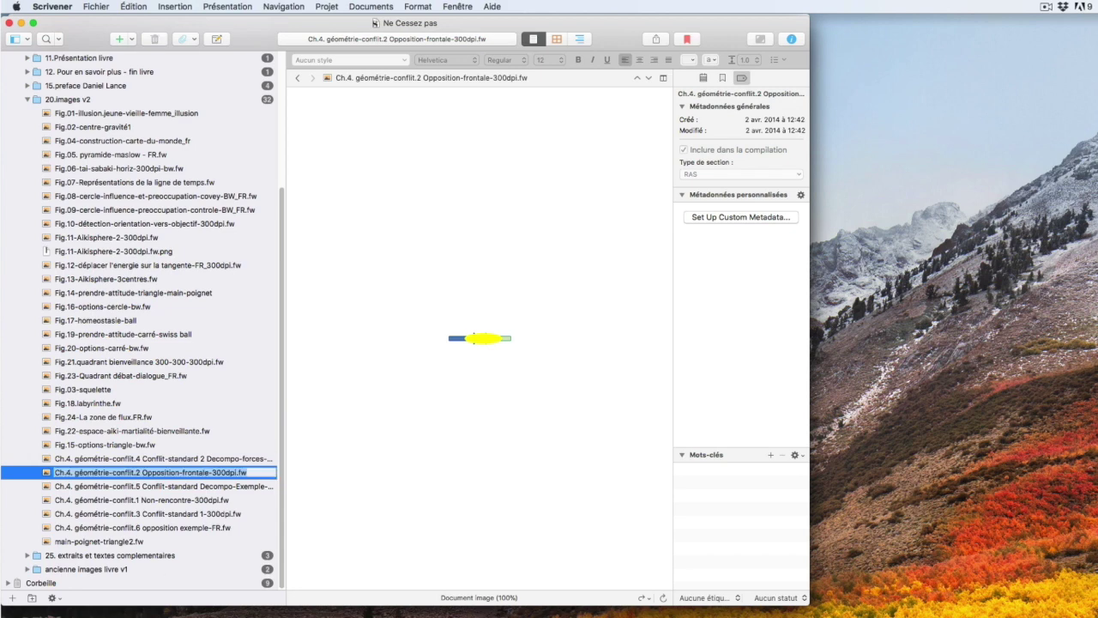
{"action": "key", "text": "super+Tab"}
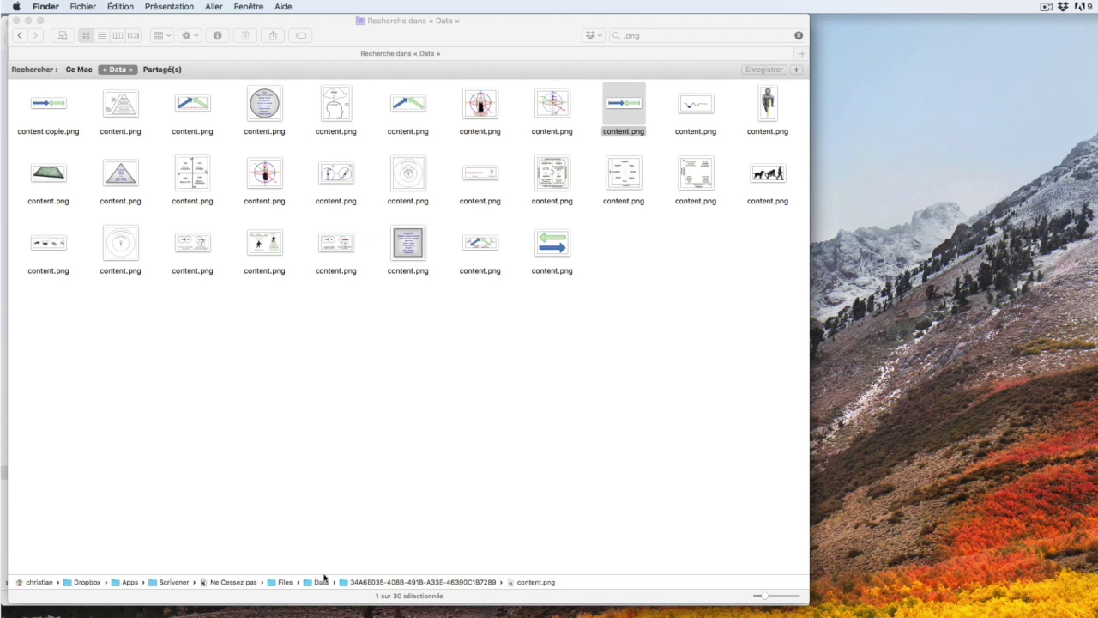
{"action": "left_click", "coordinate": [1046, 7]}
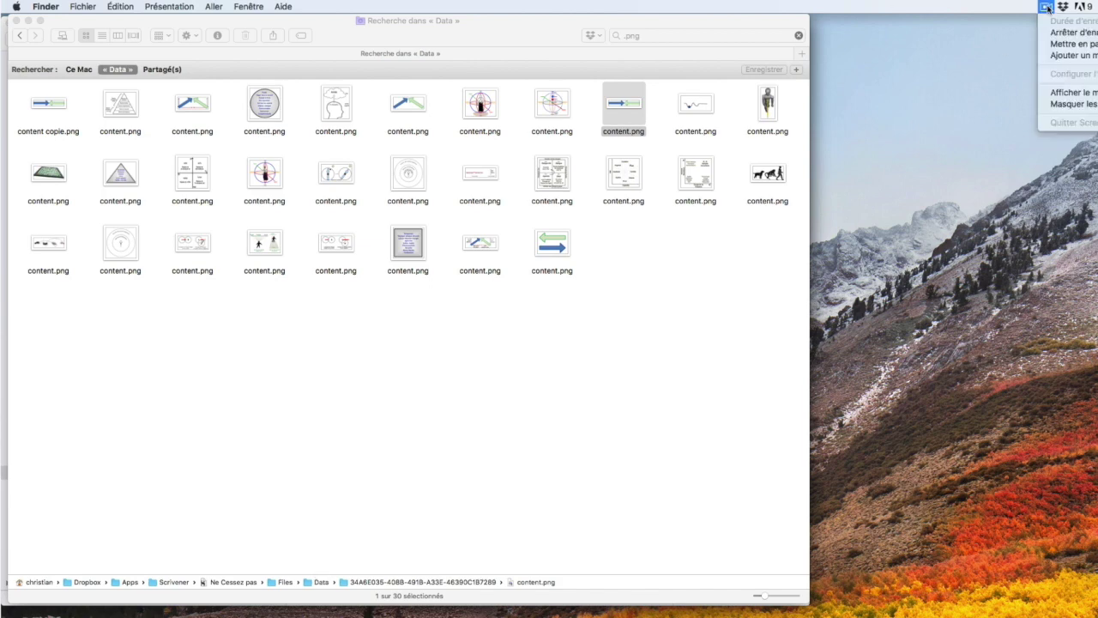